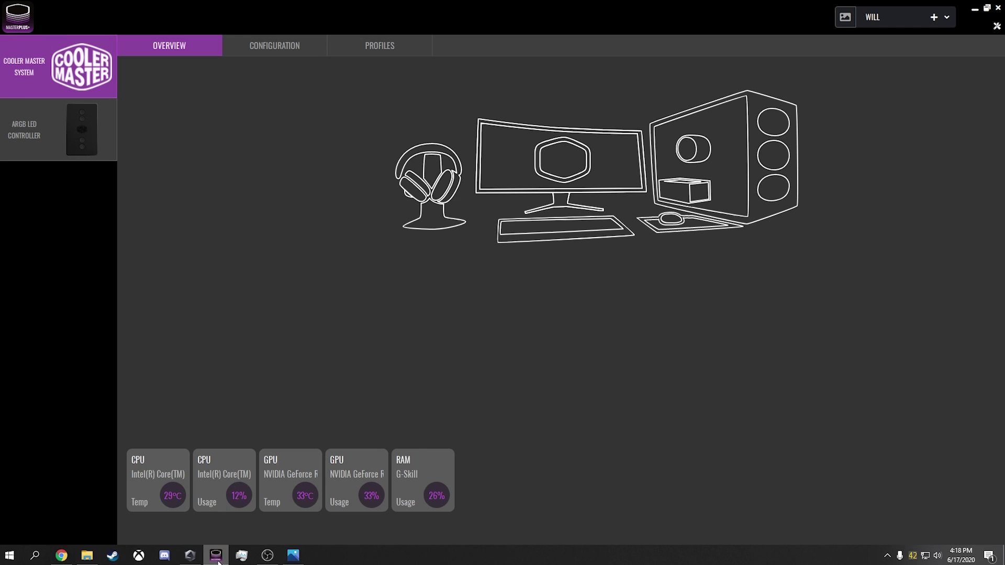
Step: Glance at the Armoury Crate window, then return to MasterPlus+
mouse_move(197, 559)
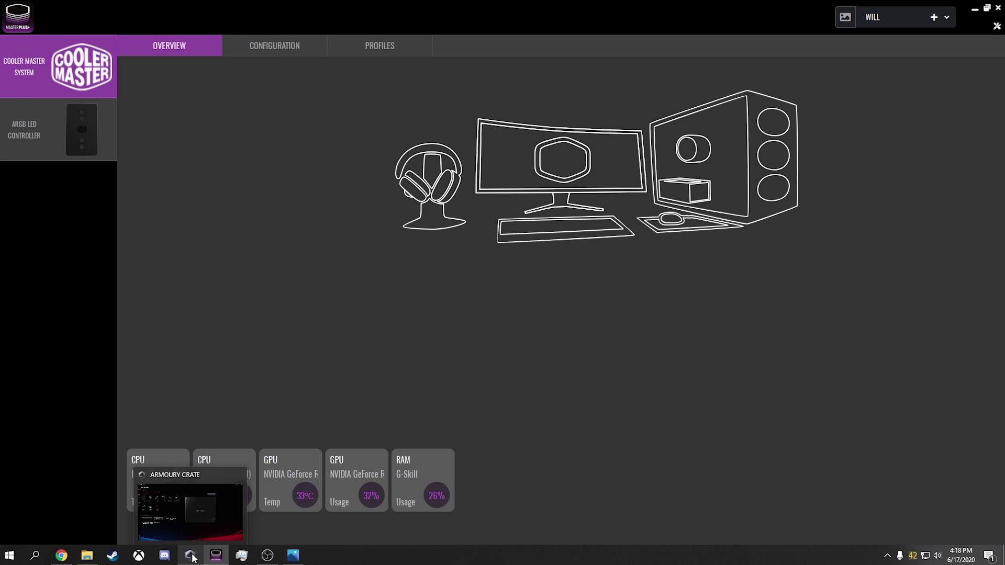
click(191, 559)
click(222, 559)
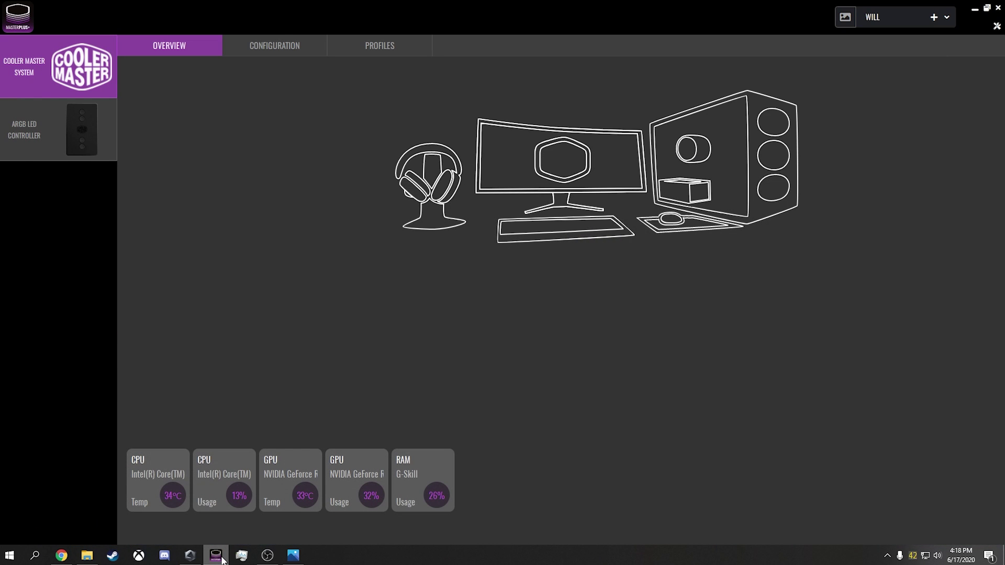
Step: Minimize MasterPlus+ and search Google Chrome for 'cooler master masterplus'
click(975, 10)
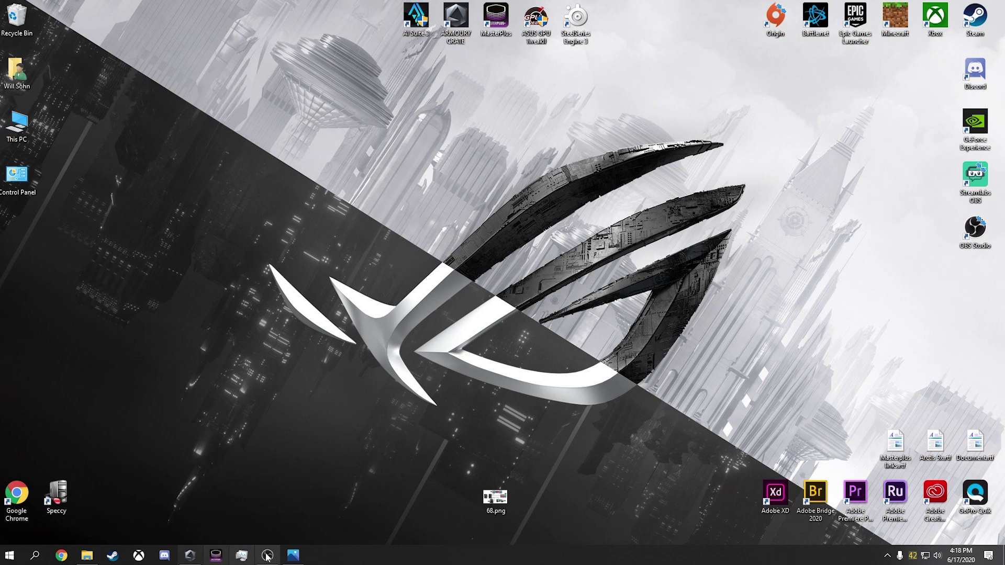
click(61, 555)
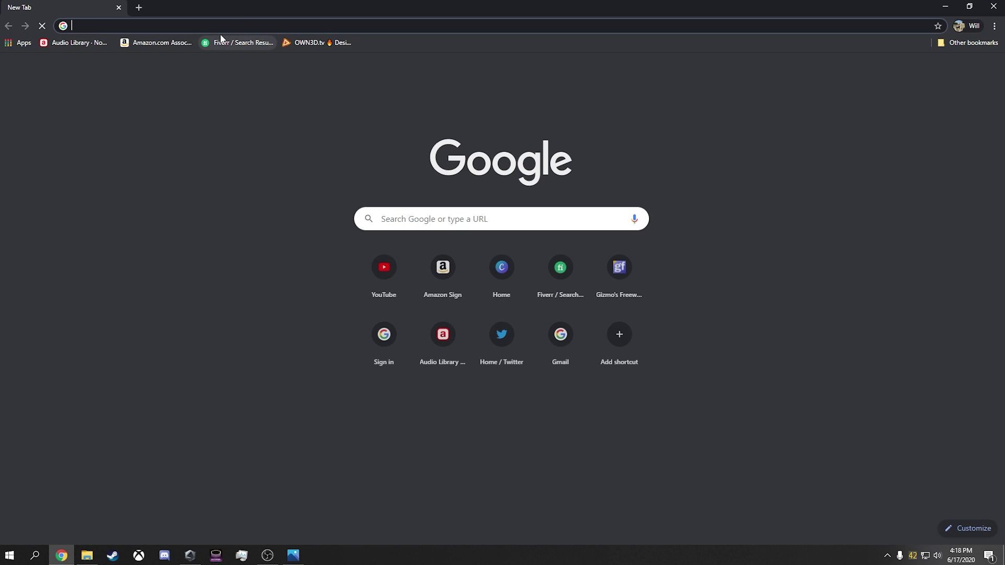
text(cooler)
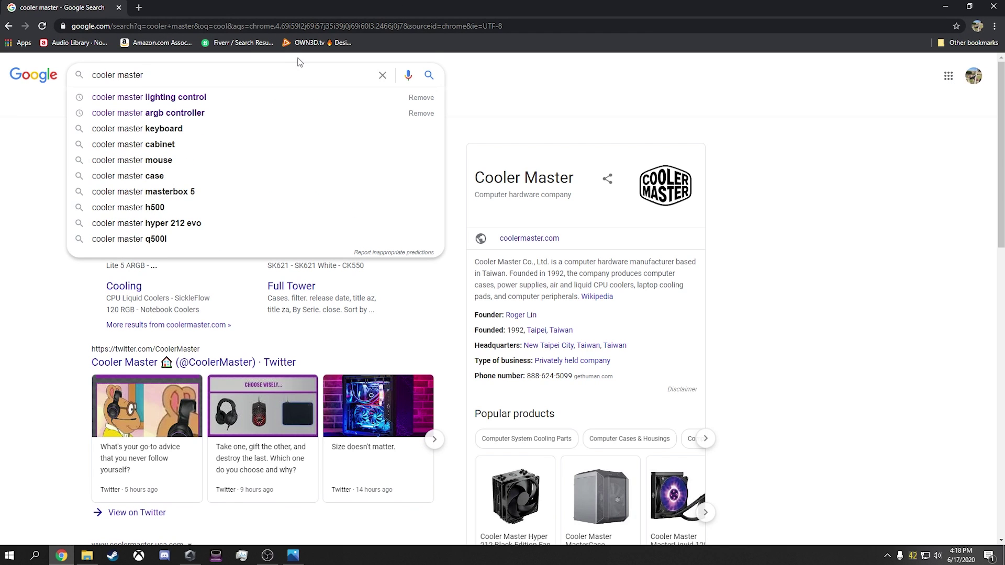
text(masterplus)
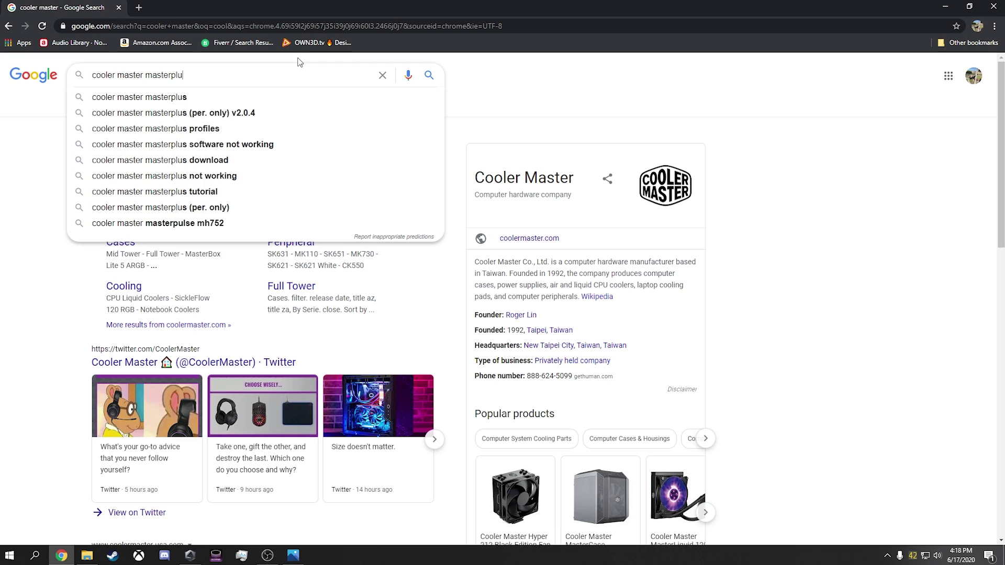
key(Return)
Step: Open the MasterPlus+ result on coolermaster.com, find the Download (V831) installer, and return to the landing page
click(140, 164)
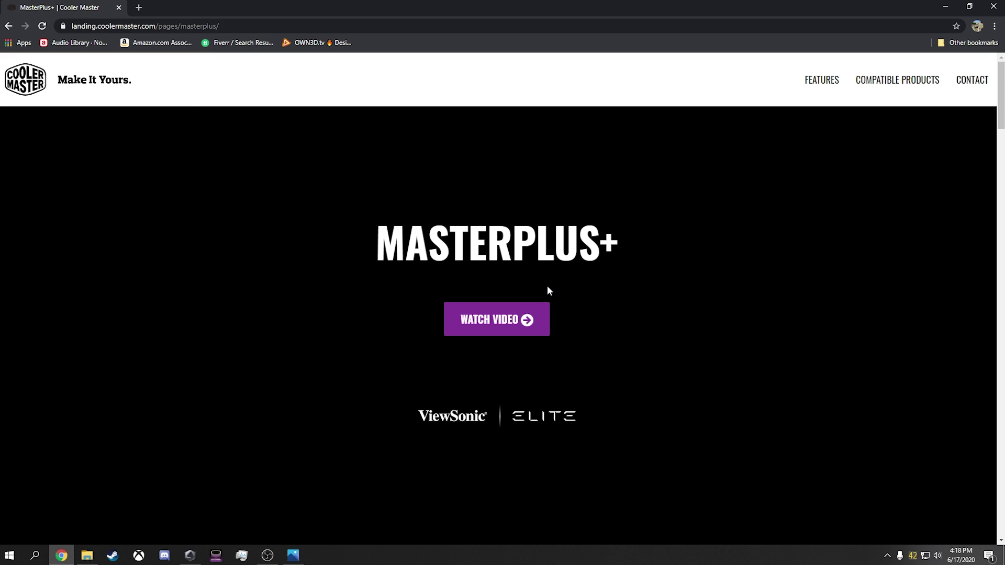
scroll(718, 283, down, 8)
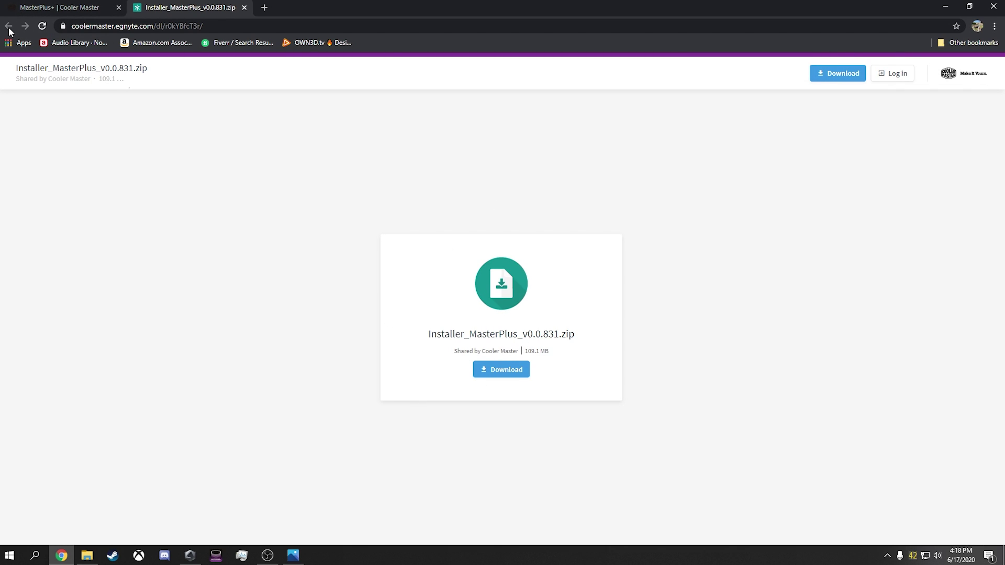
click(47, 8)
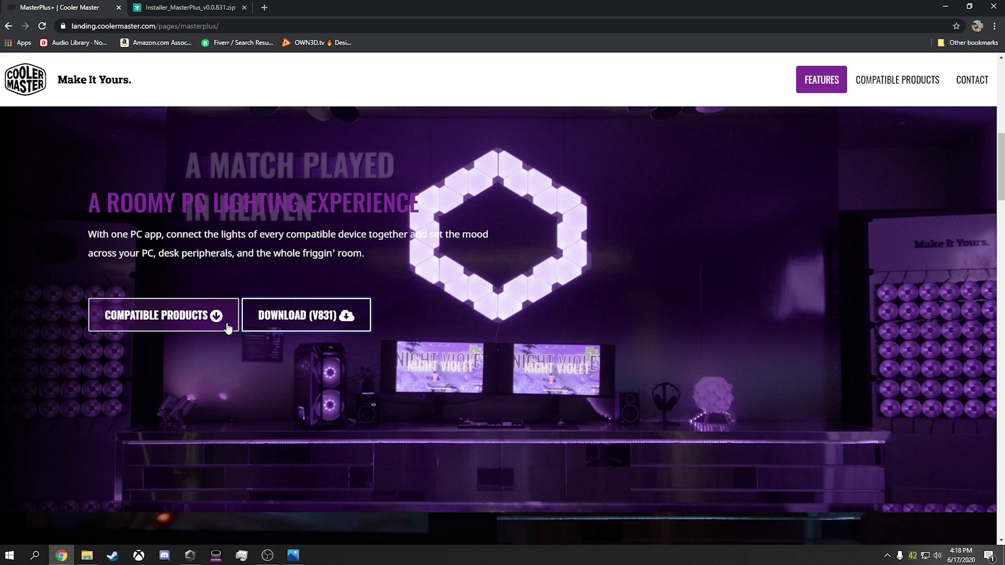
Step: Jump to Compatible Products and browse the MasterPlus+ page's feature sections
click(209, 317)
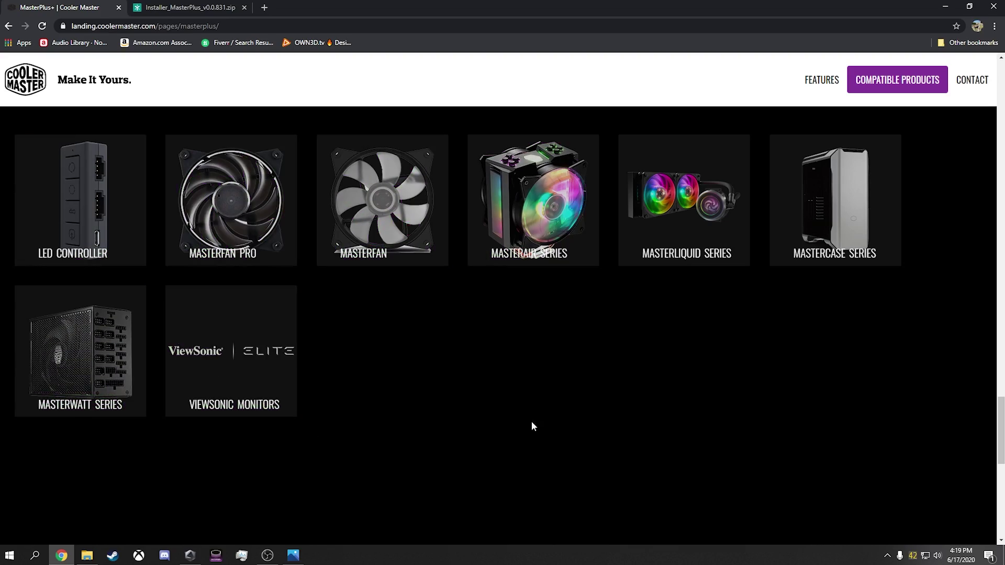
scroll(494, 497, up, 15)
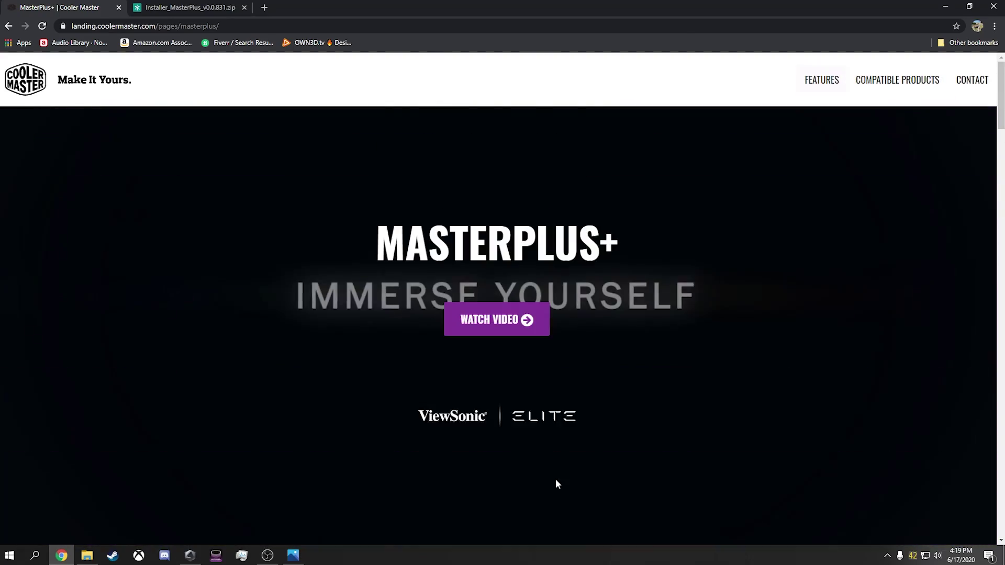
scroll(637, 339, down, 2)
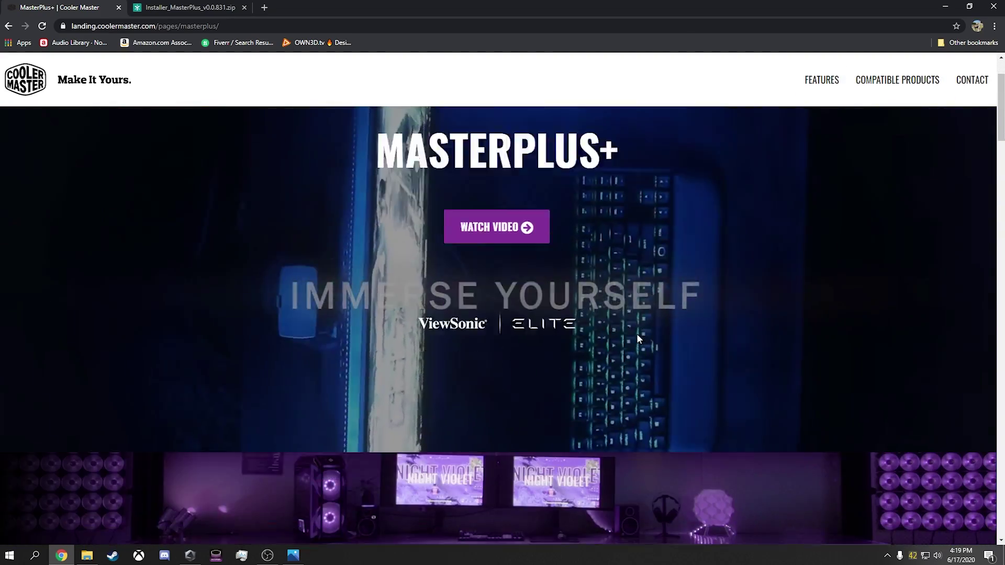
scroll(637, 339, down, 5)
scroll(483, 358, down, 5)
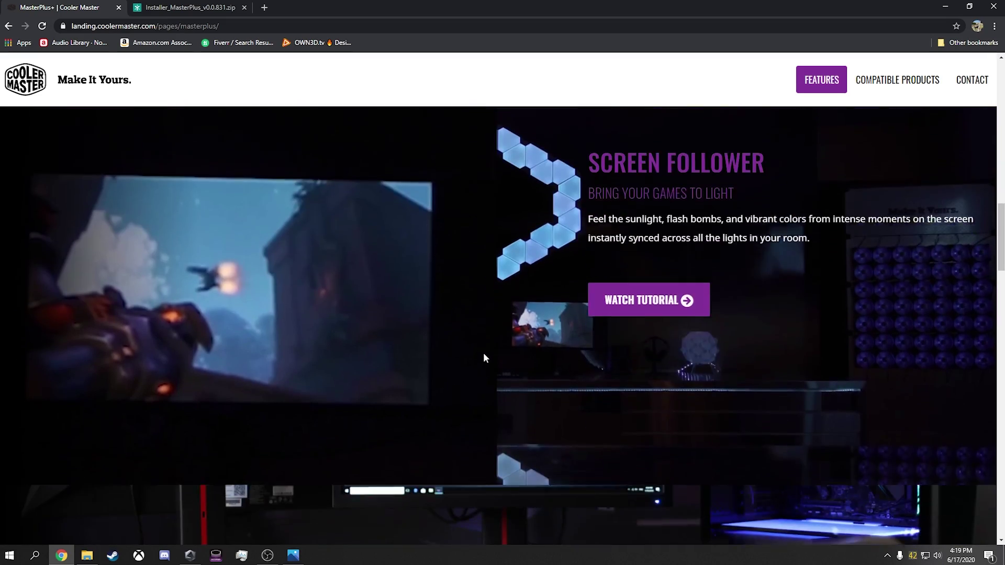
scroll(483, 367, down, 3)
scroll(417, 411, up, 6)
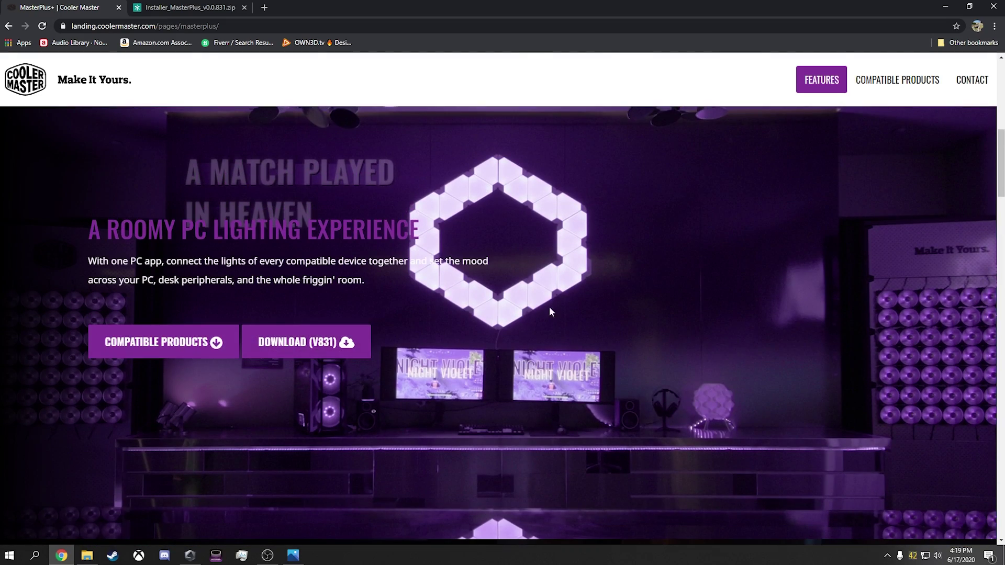
Step: Relaunch MasterPlus+ maximized, then bring up the 68.png wiring diagram in Photos
click(946, 7)
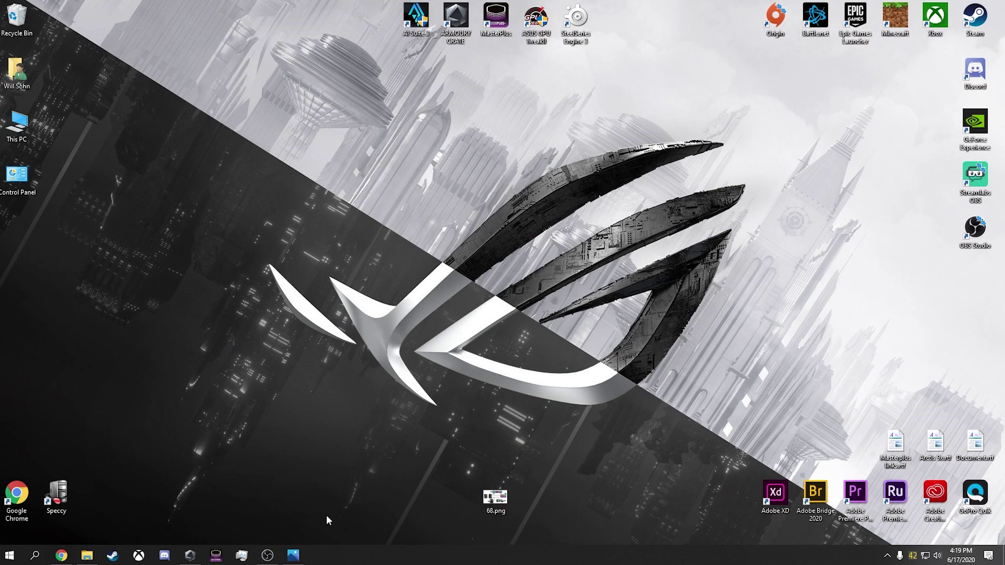
drag(493, 39, 492, 250)
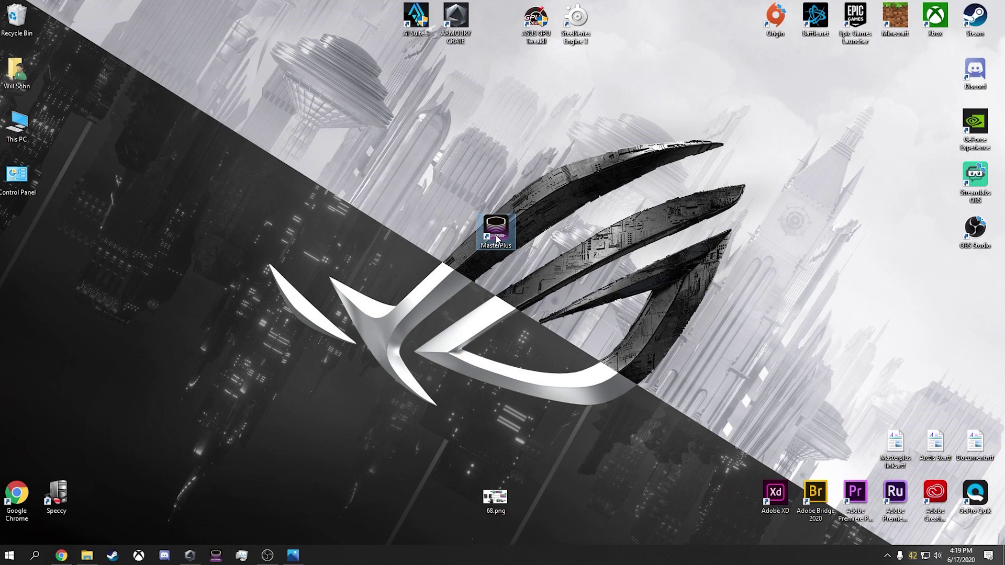
drag(497, 242, 508, 42)
click(216, 555)
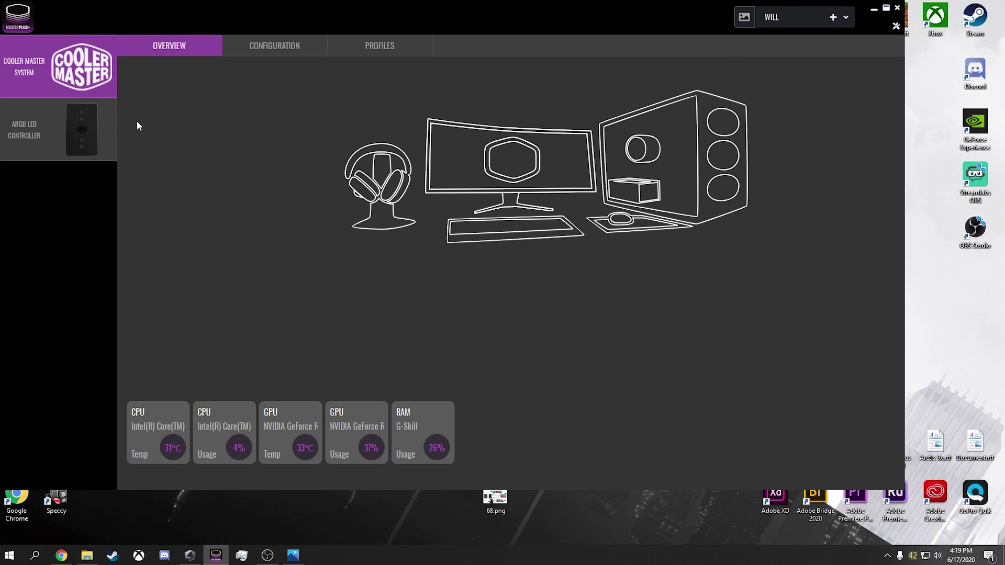
click(887, 8)
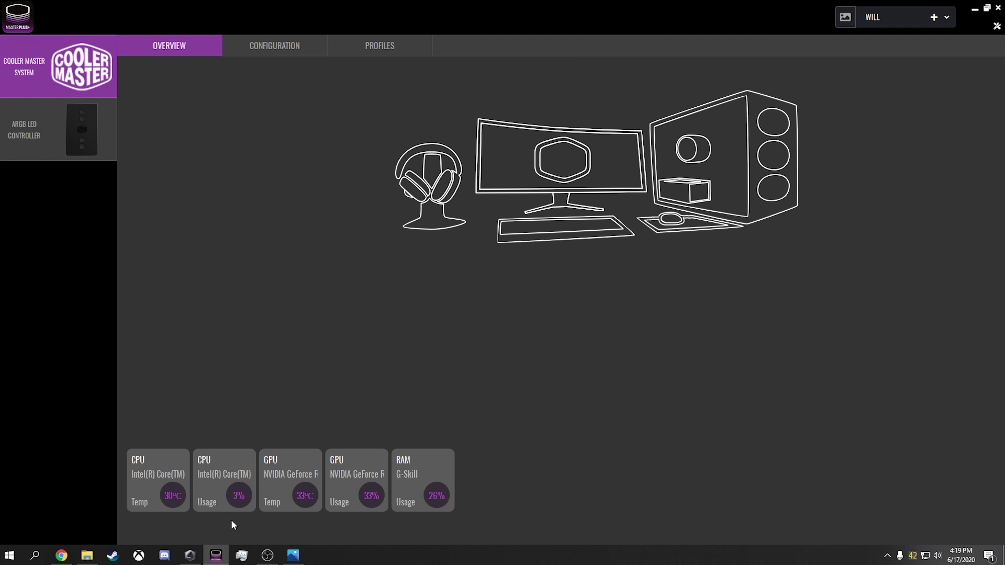
click(293, 556)
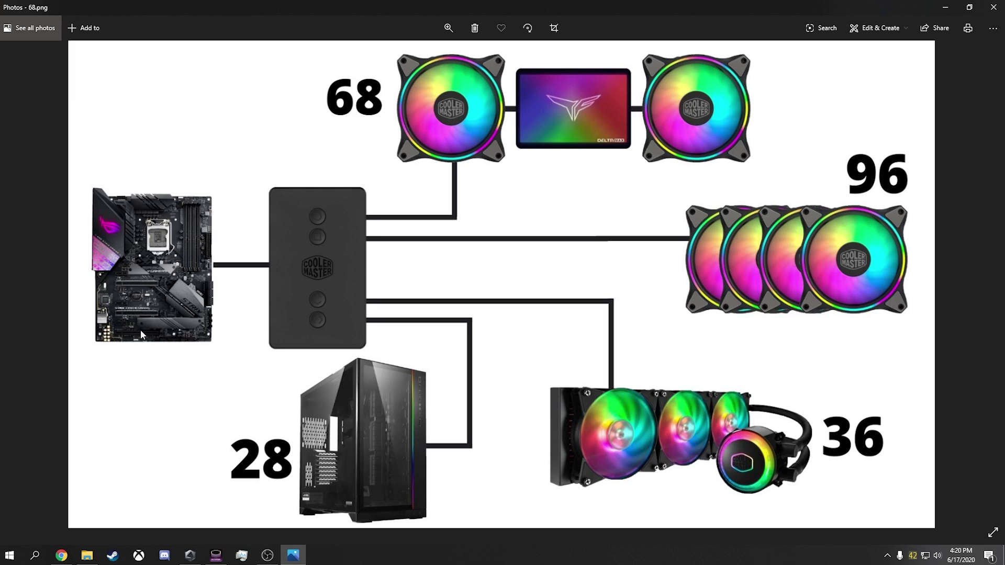
Step: Back in MasterPlus+, open the ARGB LED Controller page and review its configuration settings
click(946, 7)
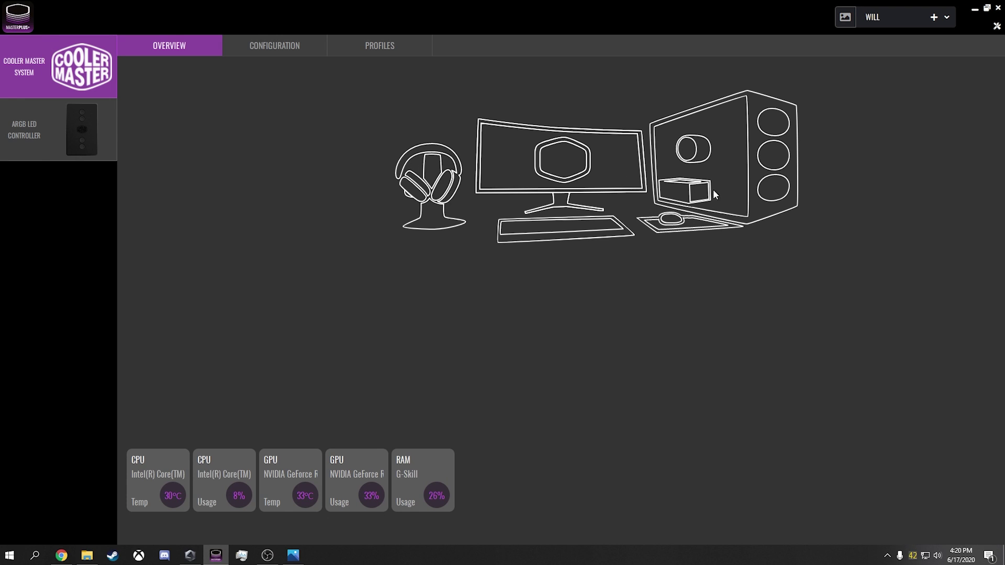
click(38, 152)
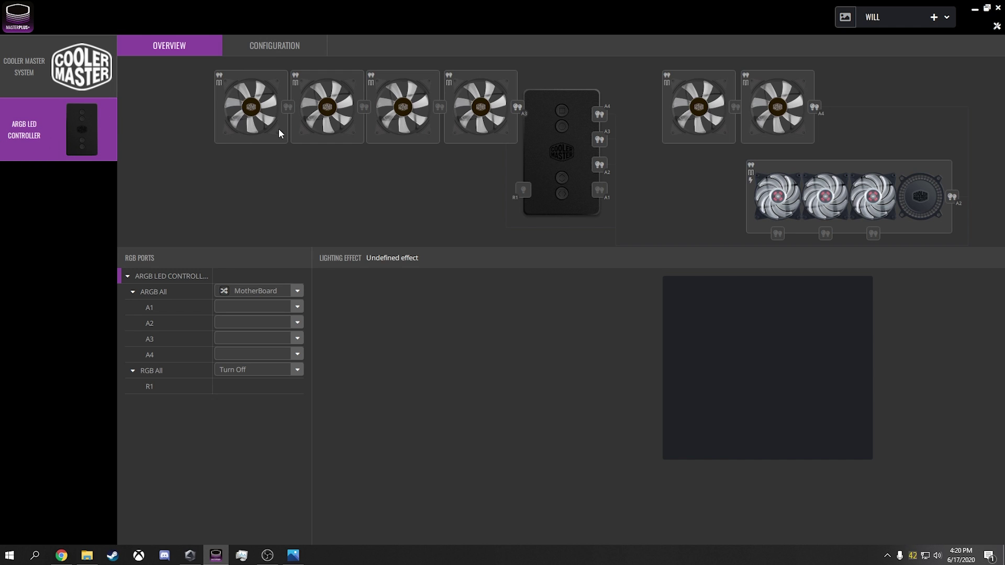
click(284, 48)
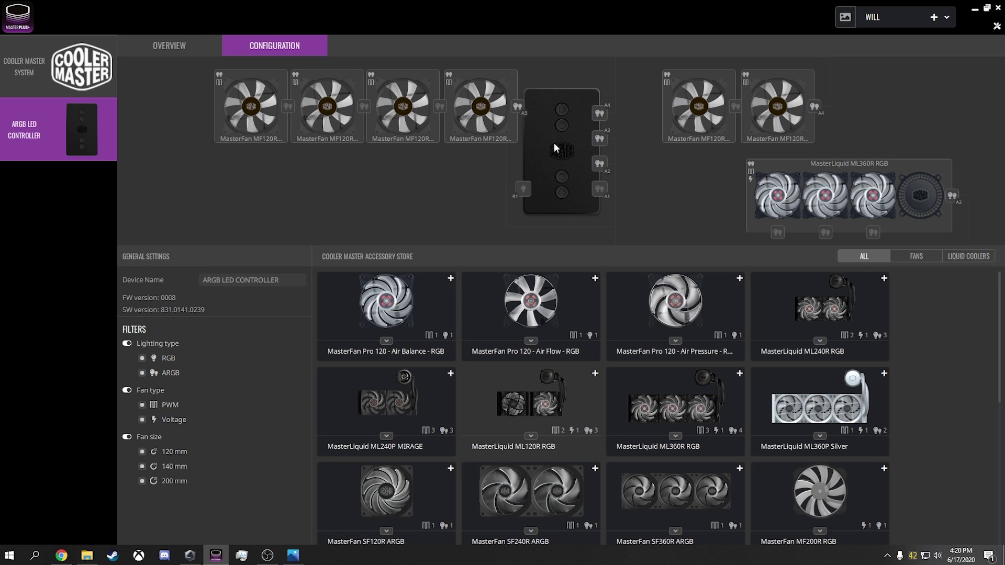
click(57, 84)
click(57, 134)
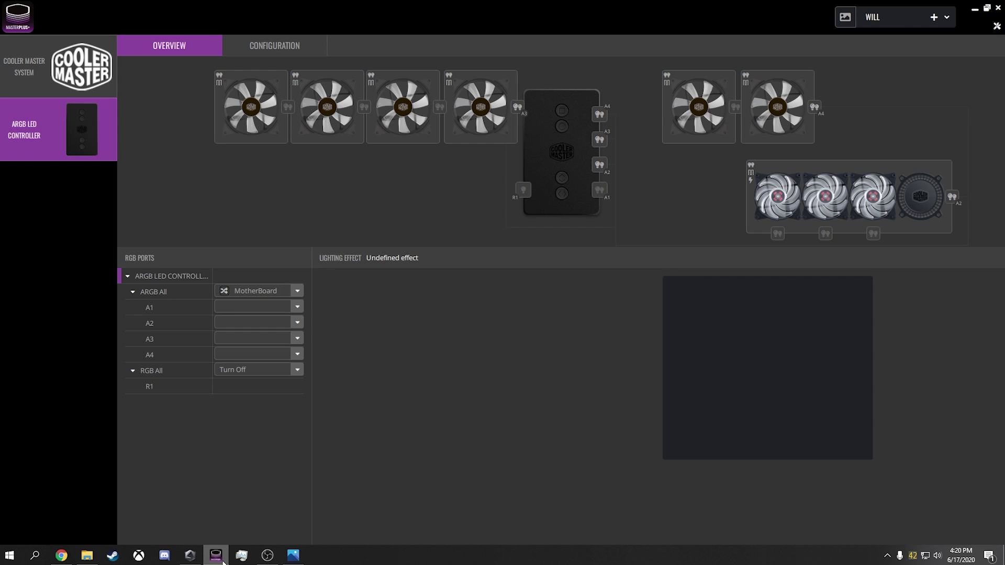
Step: In a new Chrome tab, search for 'coolermaster argb controller firmware'
click(61, 555)
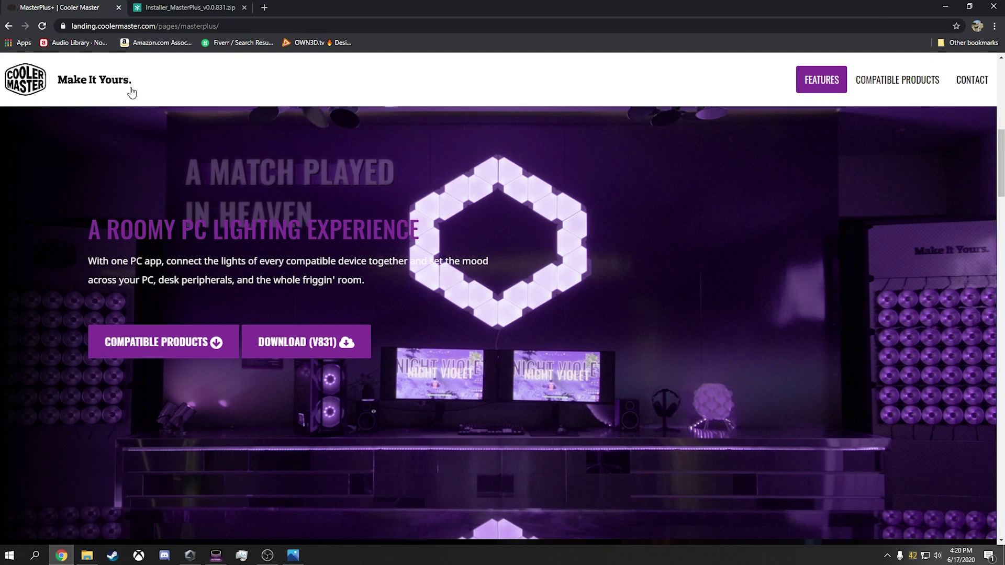
click(264, 8)
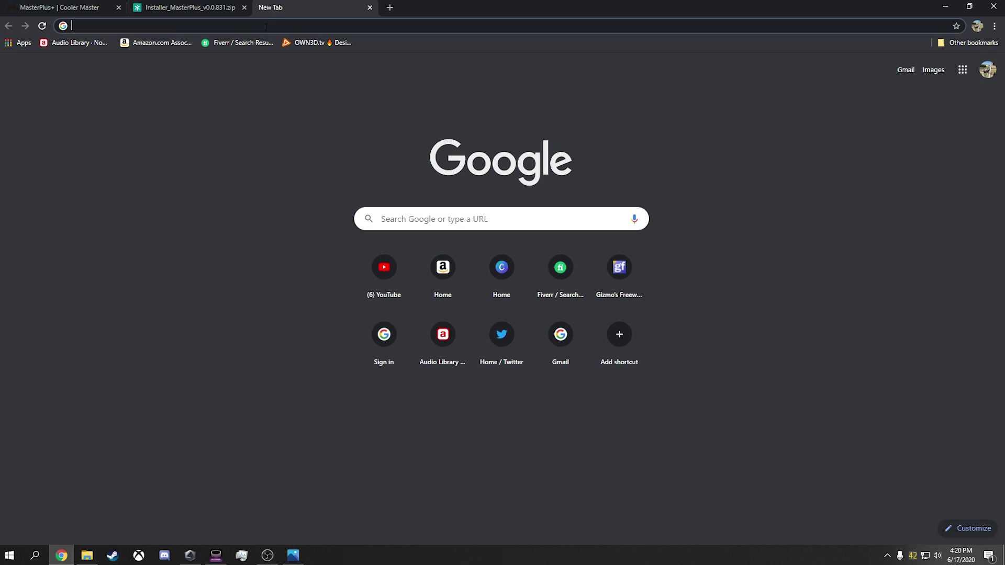
text(coolermaster )
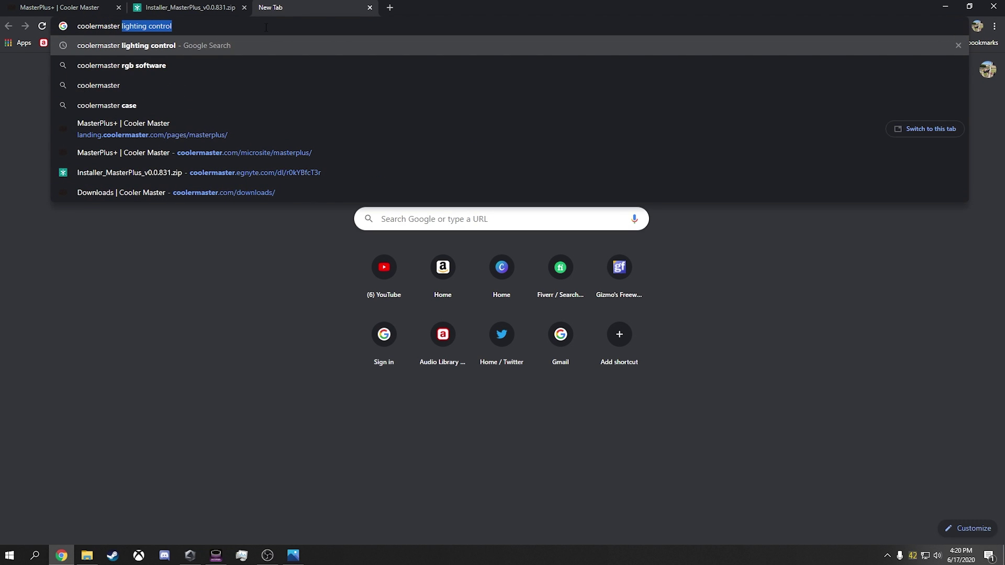
text(argb)
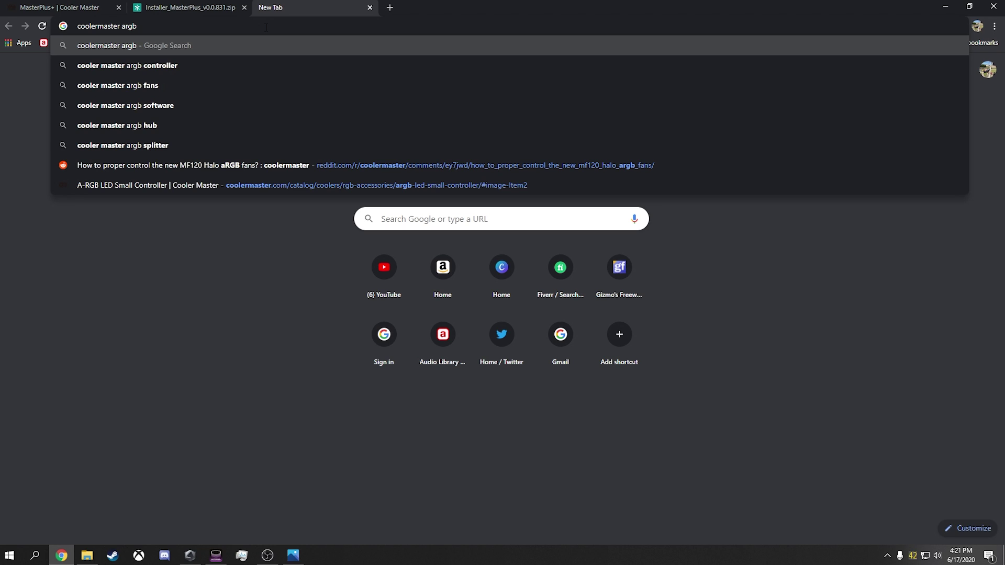
text(control)
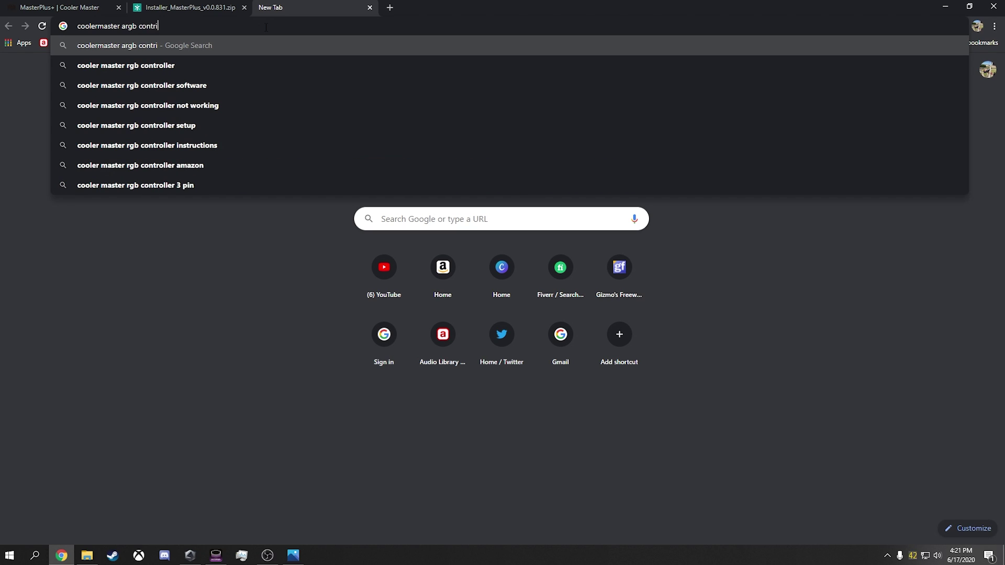
text(ler )
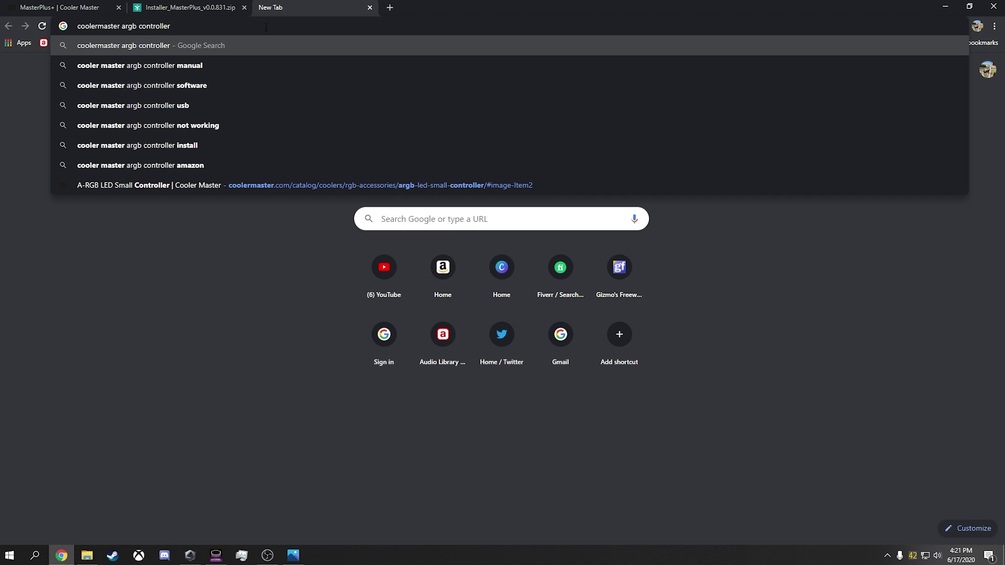
text(s)
key(BackSpace)
text(firmware)
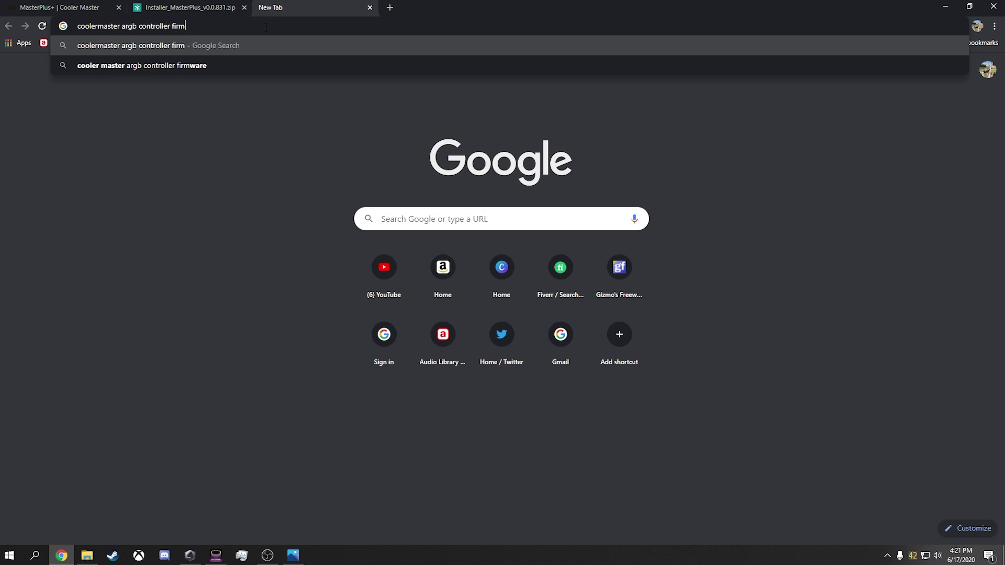
key(Return)
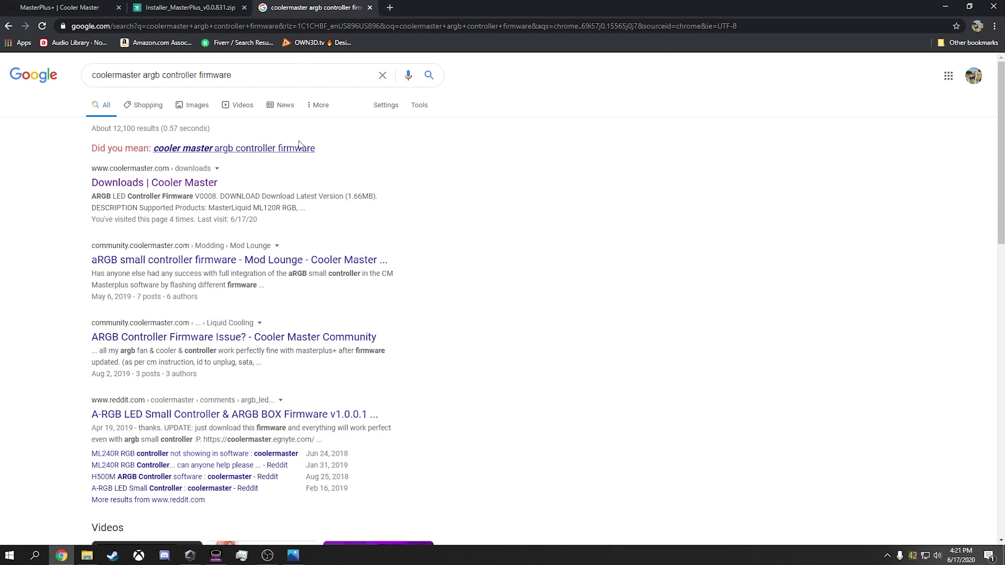
Step: Find MasterLiquid ML360R RGB among Firmware V0008's supported products on Cooler Master's Downloads page
click(284, 152)
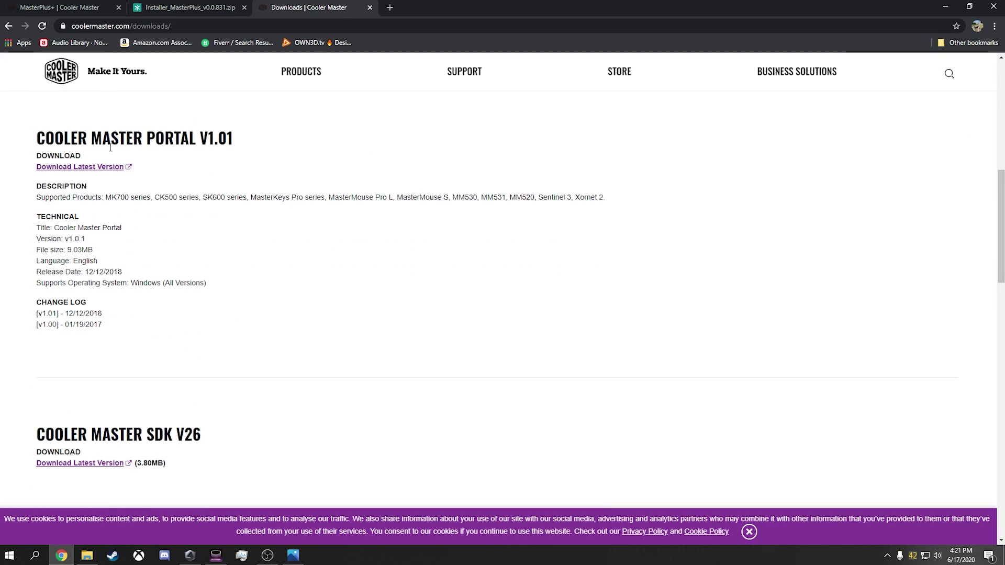
scroll(178, 171, down, 8)
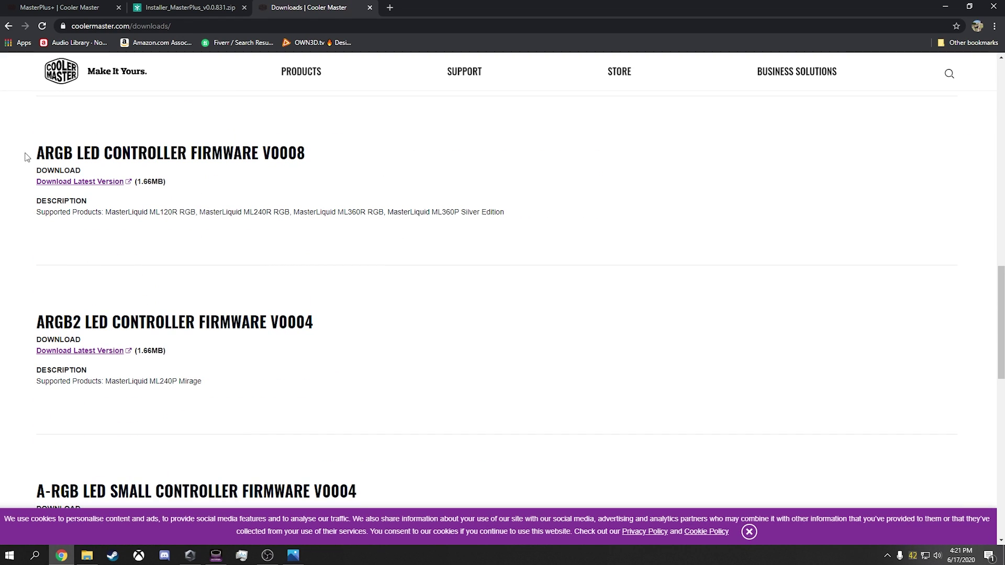
drag(107, 212, 508, 215)
click(435, 242)
drag(386, 214, 293, 212)
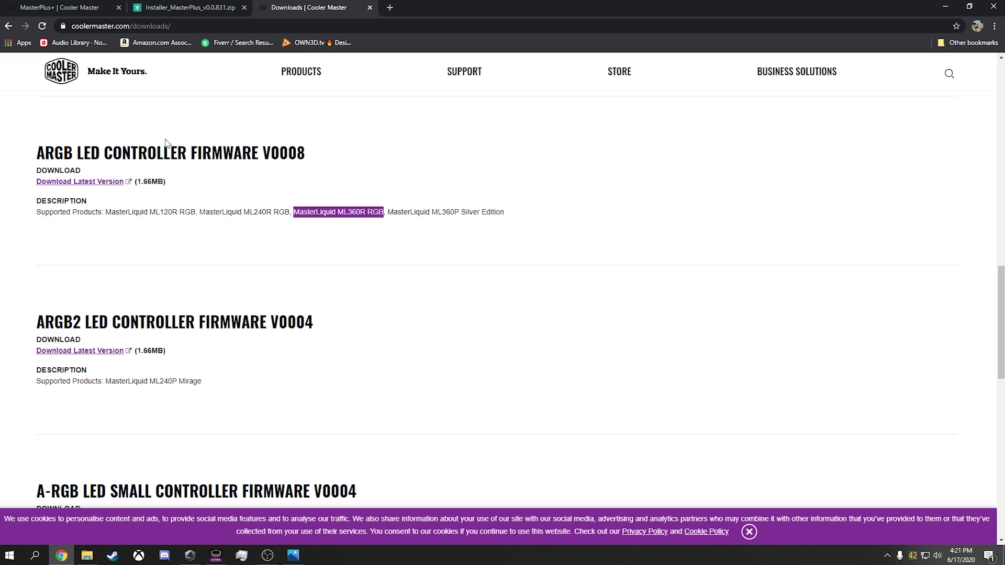
drag(50, 158, 289, 154)
click(453, 189)
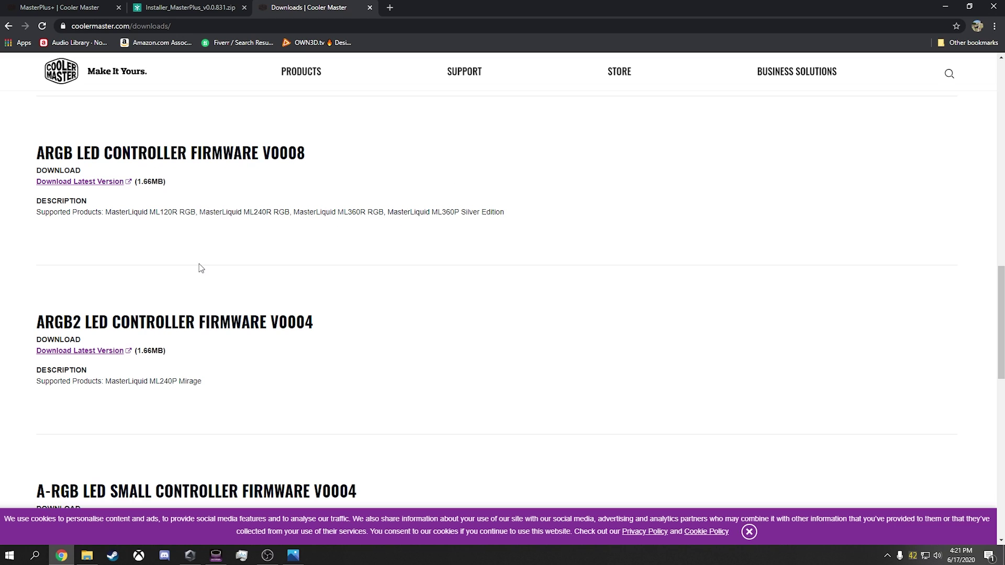
Step: In MasterPlus+, set the ARGB LED Controller's ARGB All effect to MotherBoard
click(945, 7)
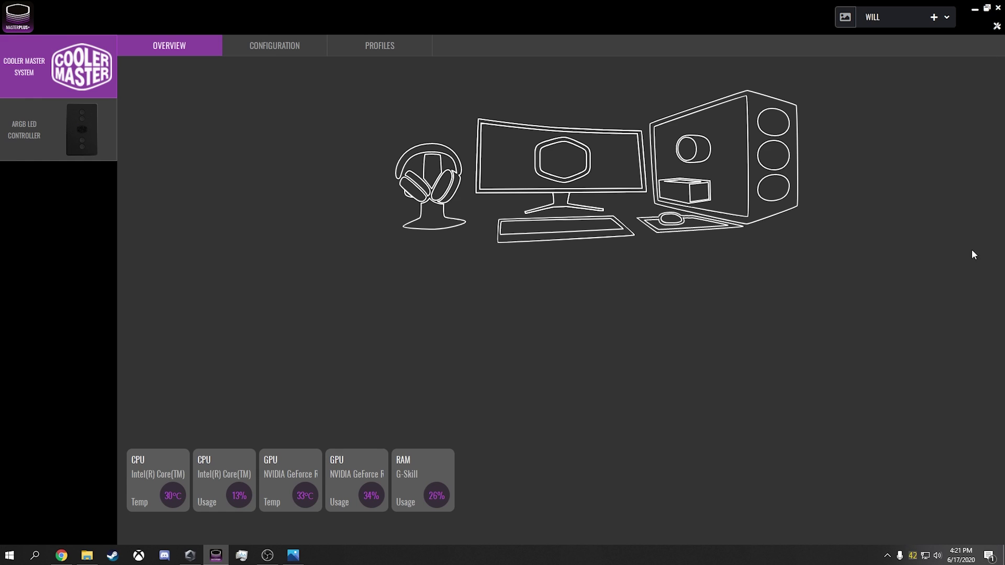
click(987, 8)
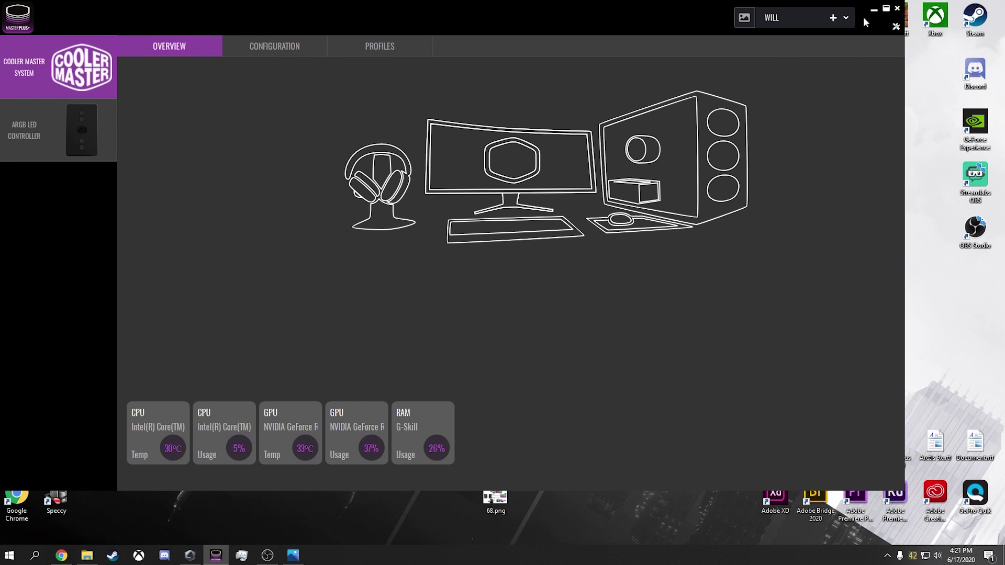
click(25, 144)
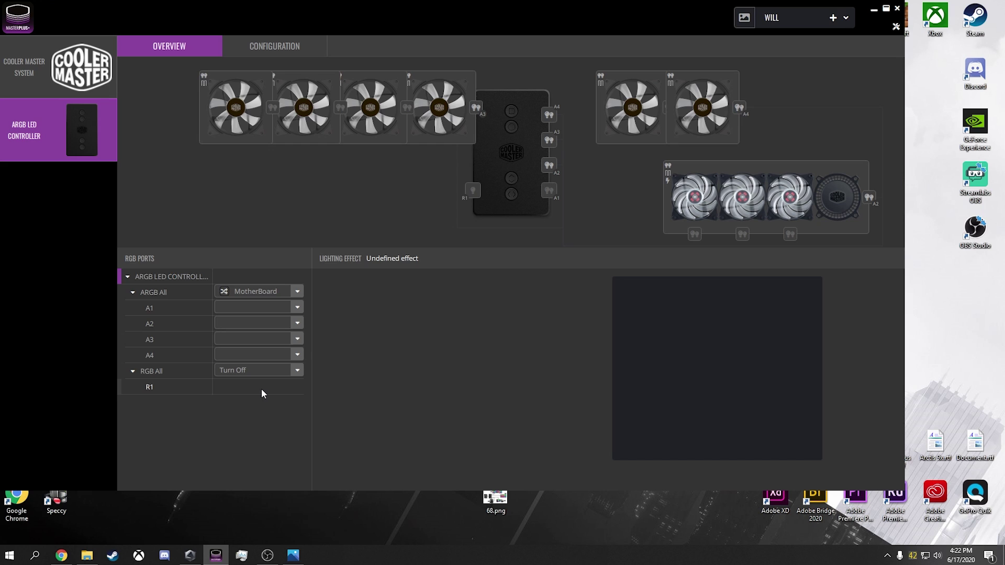
click(297, 292)
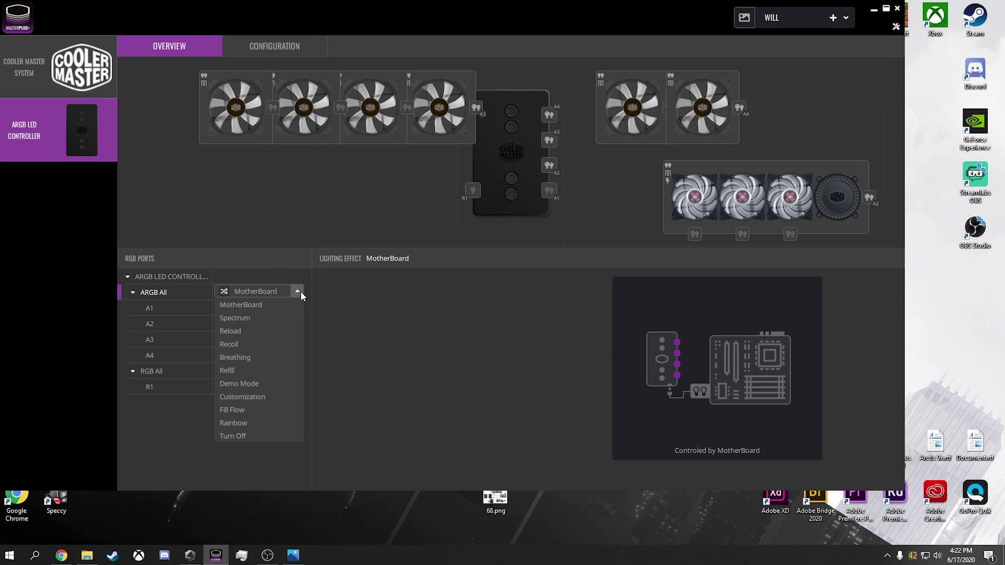
click(300, 292)
click(297, 291)
click(298, 291)
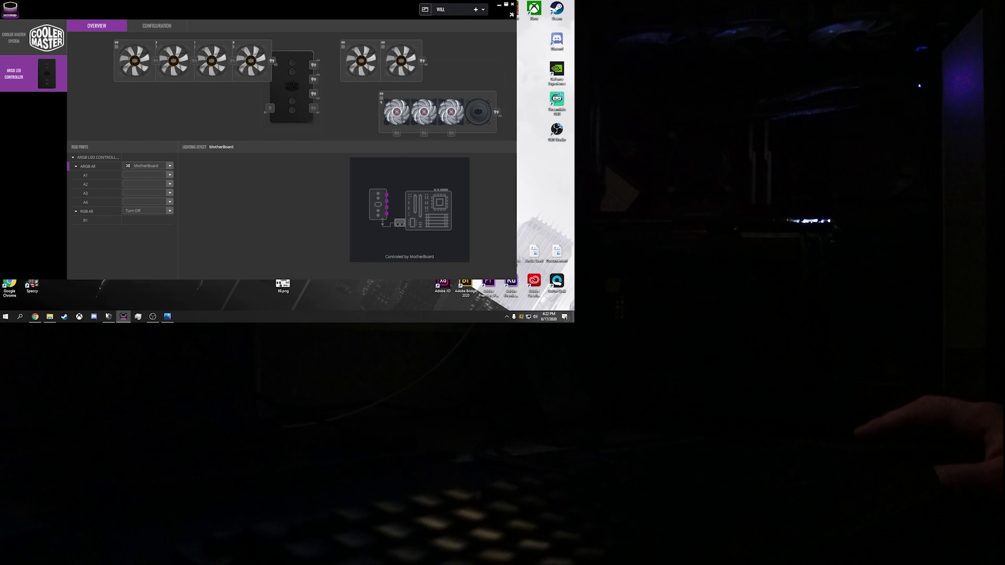
Step: Try the Aura Sync Static, Breathing and Strobing effects, then apply Starry night
click(108, 318)
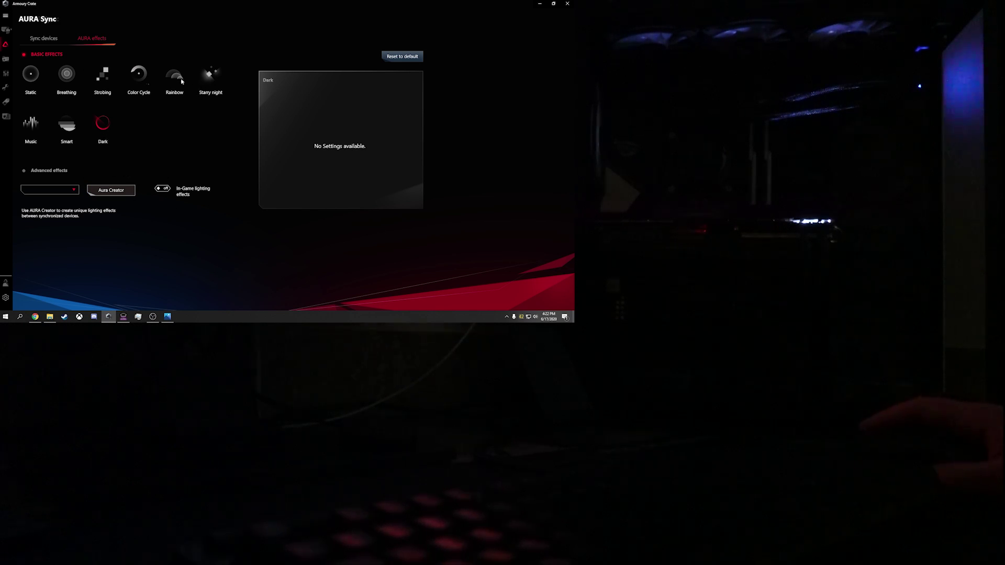
click(31, 74)
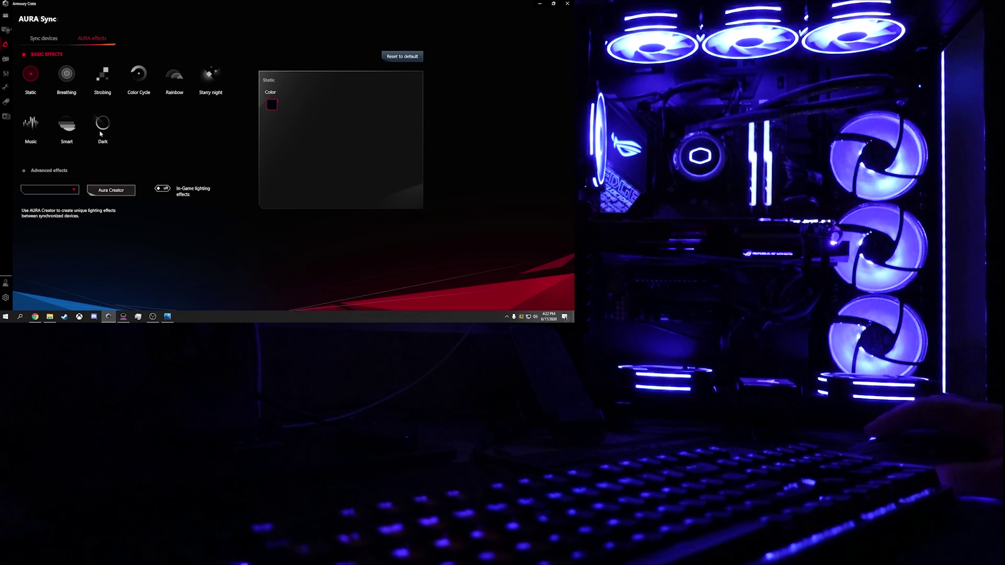
click(71, 80)
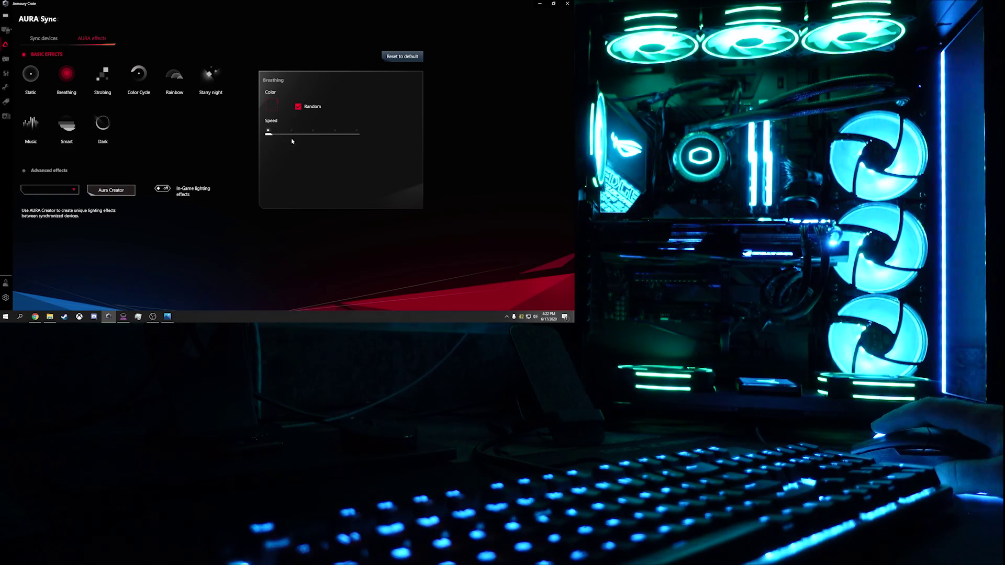
click(103, 74)
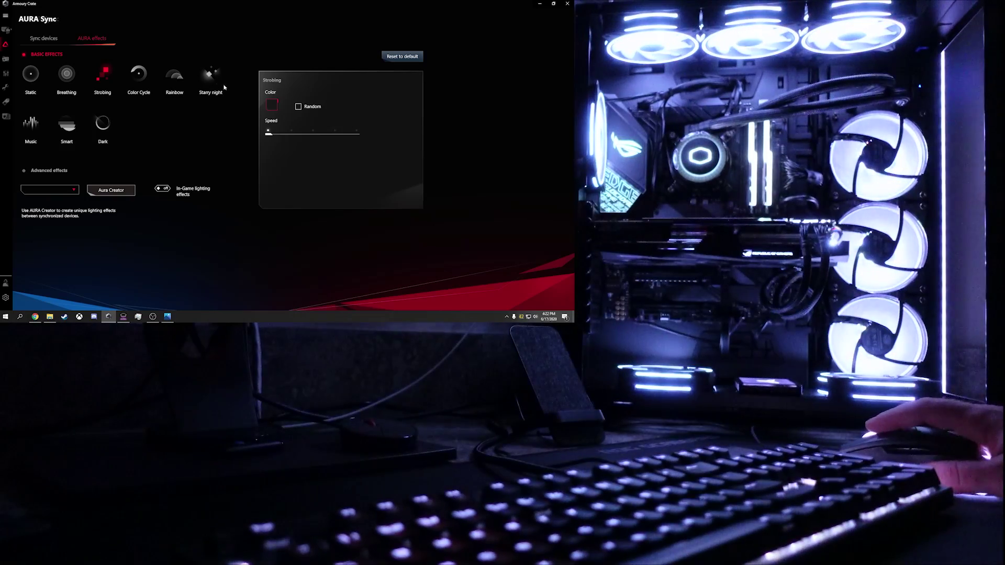
click(215, 78)
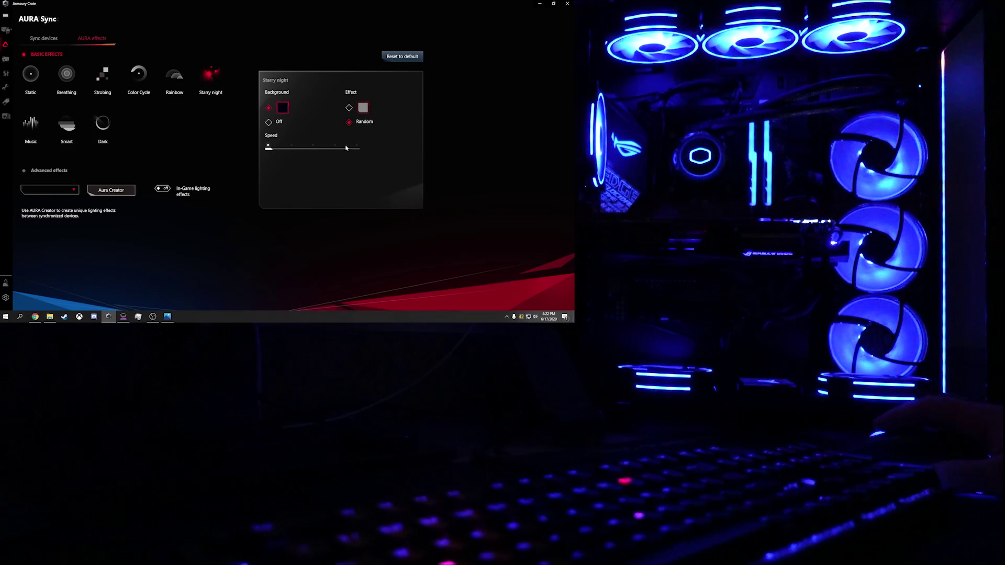